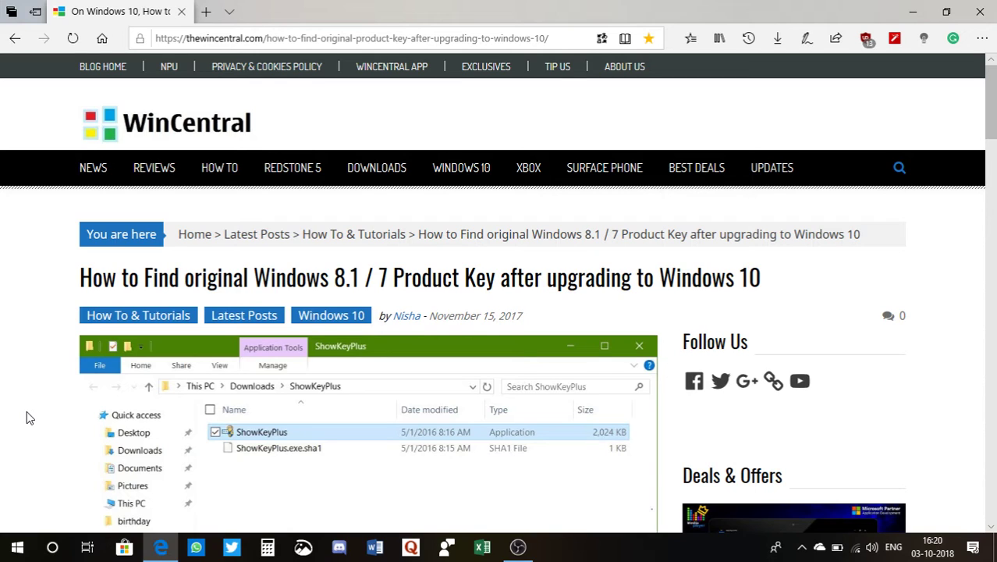
scroll(35, 426, "down", 1)
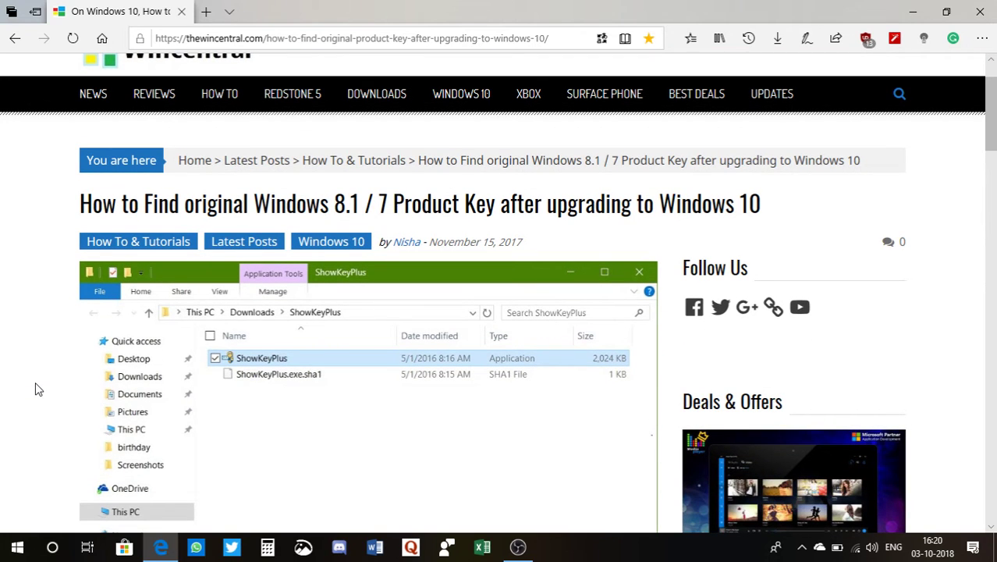
scroll(36, 389, "up", 1)
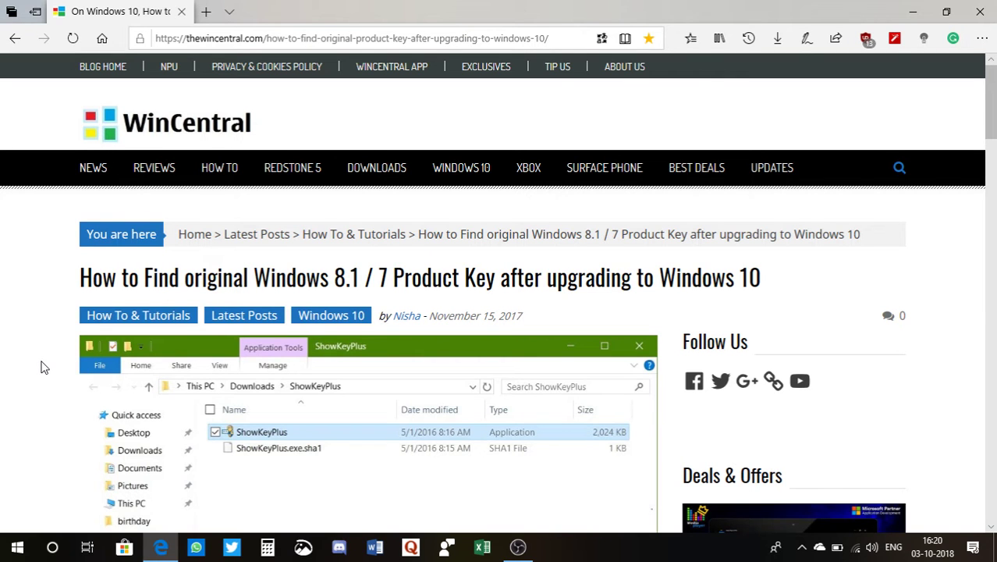
scroll(44, 367, "down", 1)
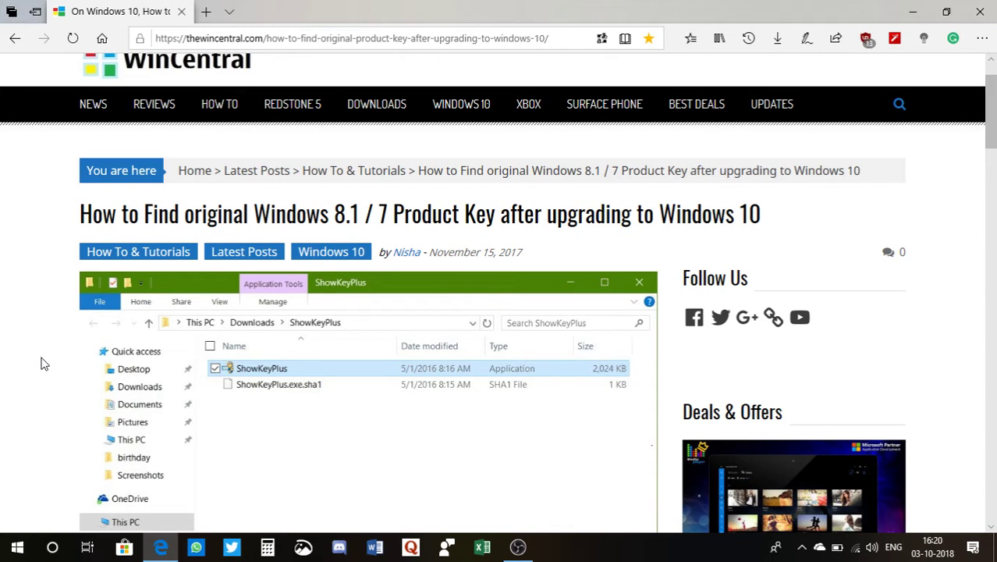
scroll(44, 364, "down", 1)
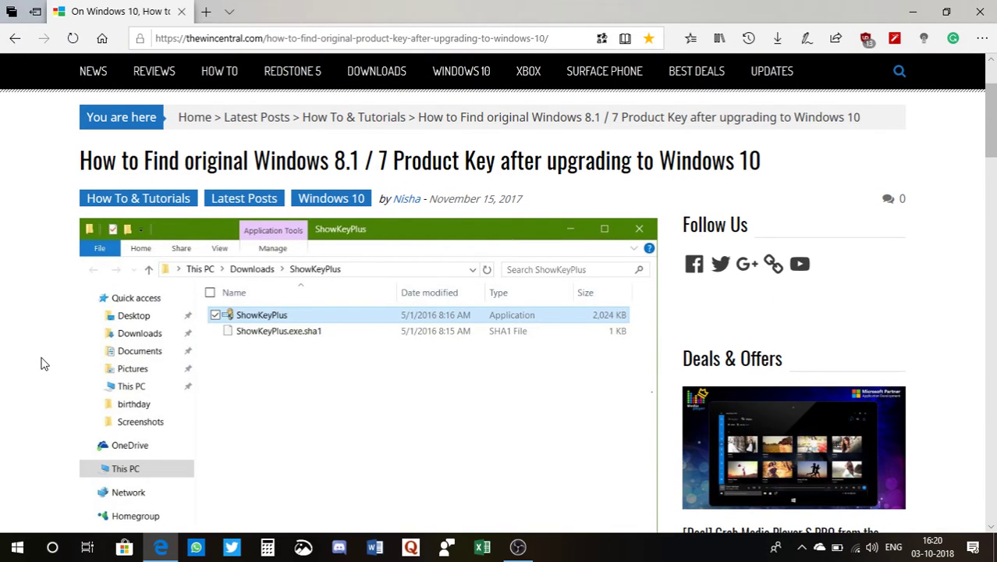
scroll(43, 331, "up", 2)
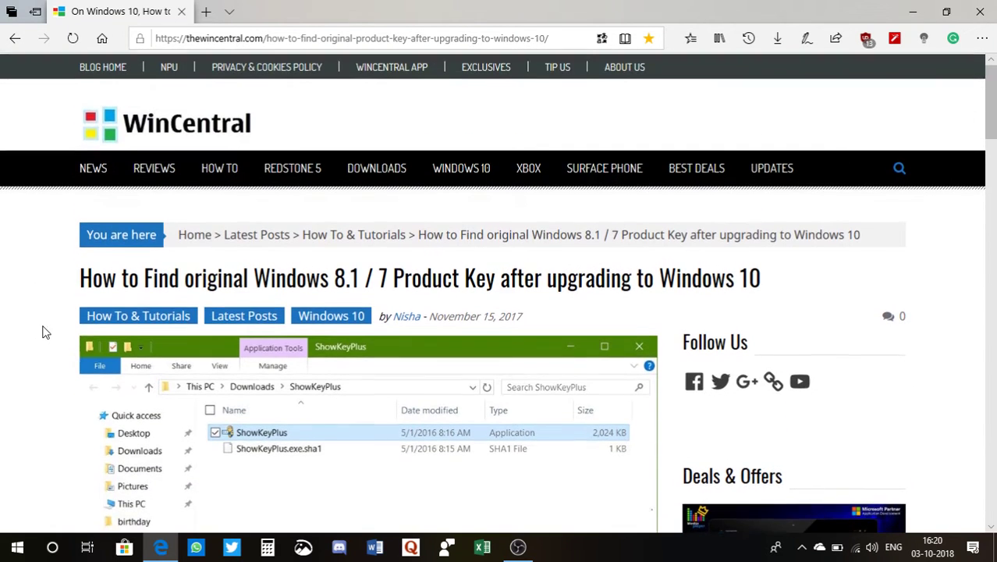
scroll(46, 301, "down", 2)
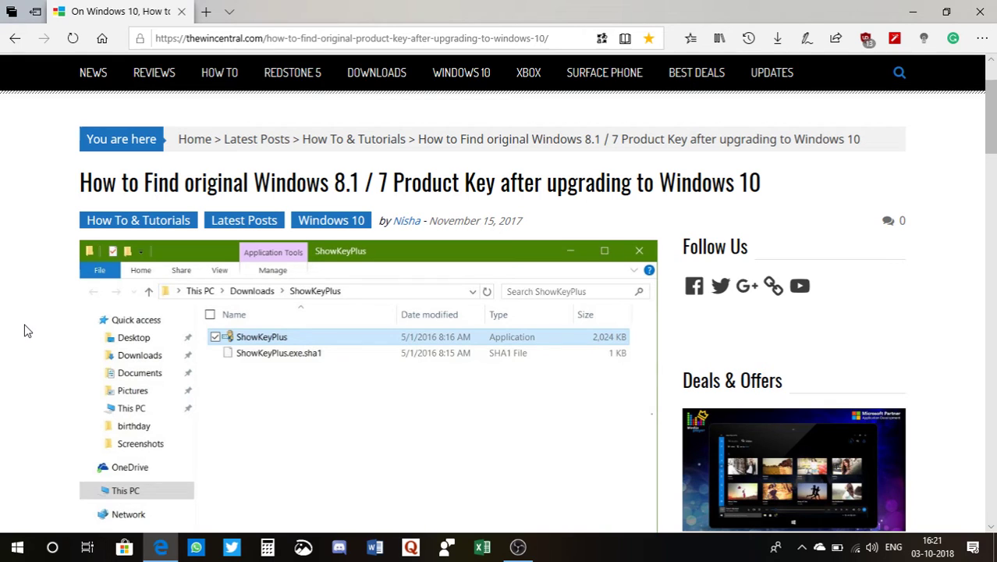
scroll(31, 234, "up", 2)
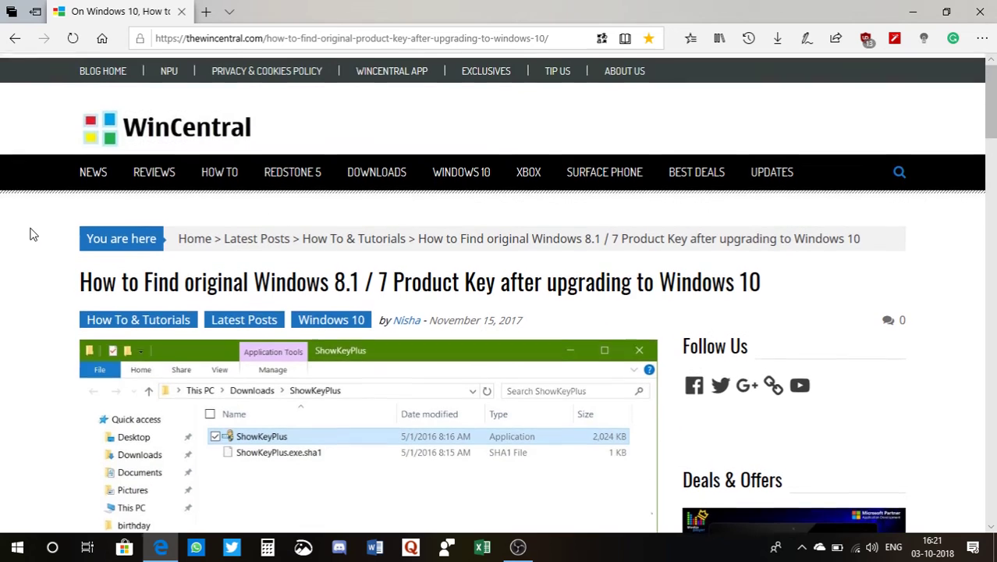
scroll(33, 235, "down", 1)
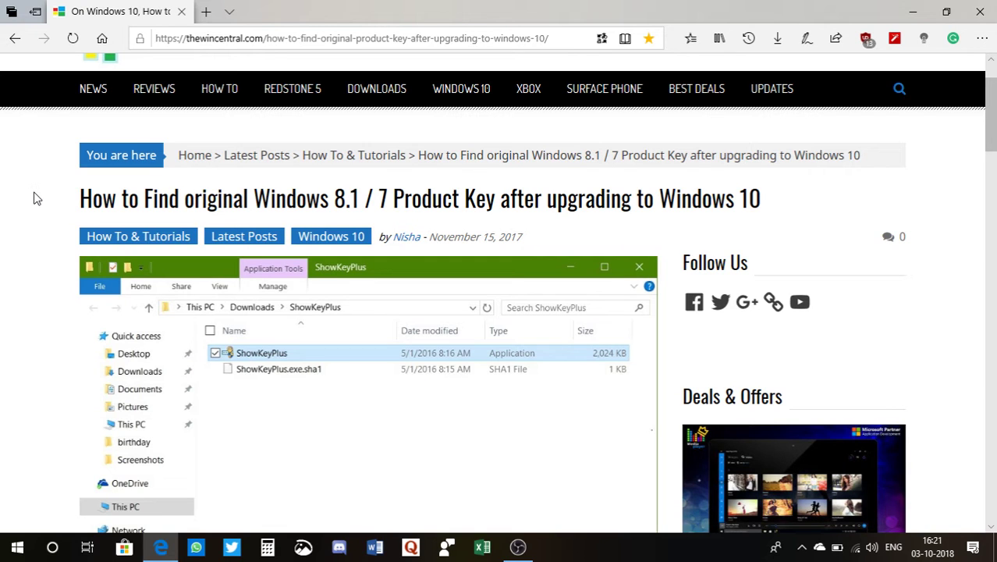
scroll(33, 198, "up", 1)
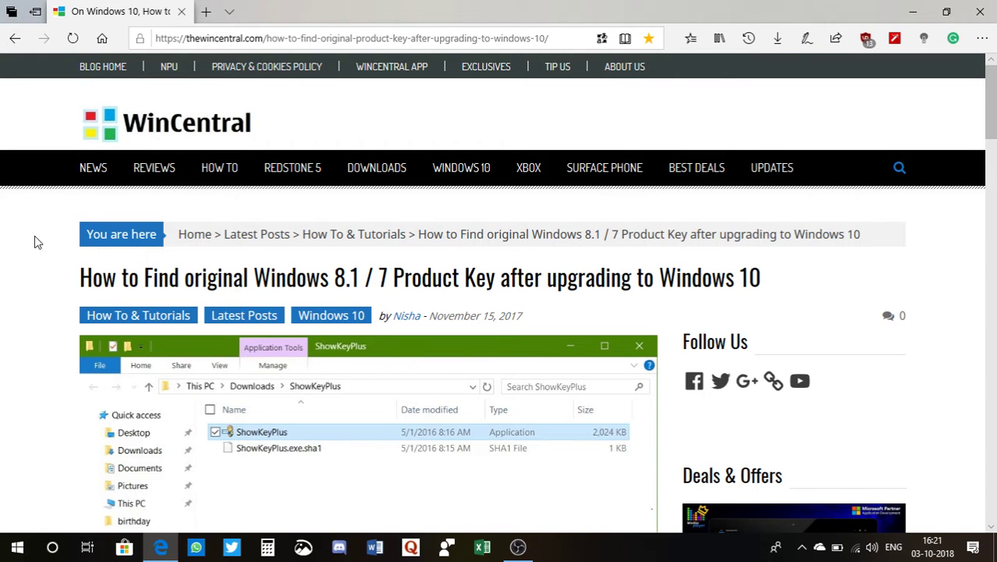
scroll(34, 290, "down", 1)
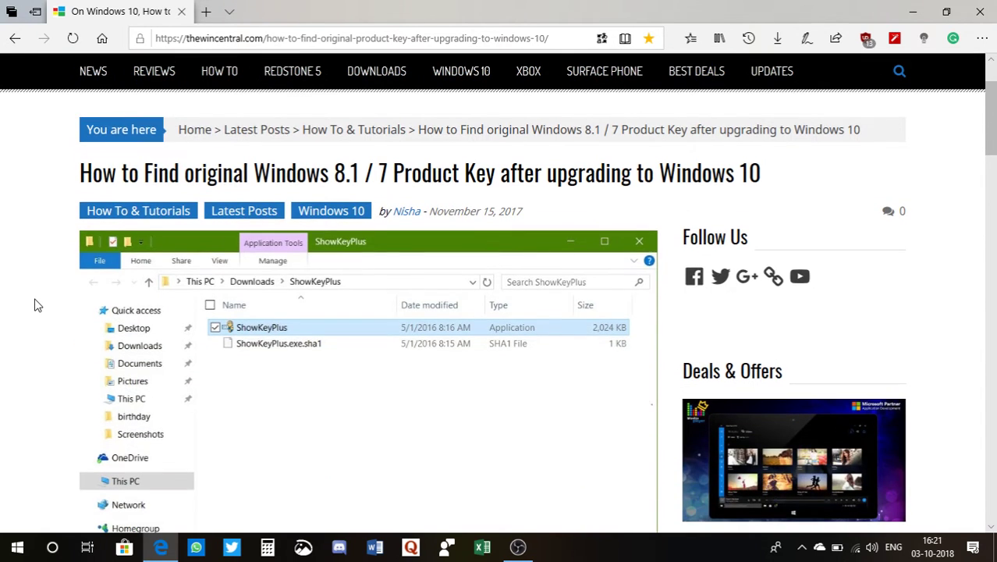
scroll(35, 305, "down", 1)
scroll(35, 305, "down", 5)
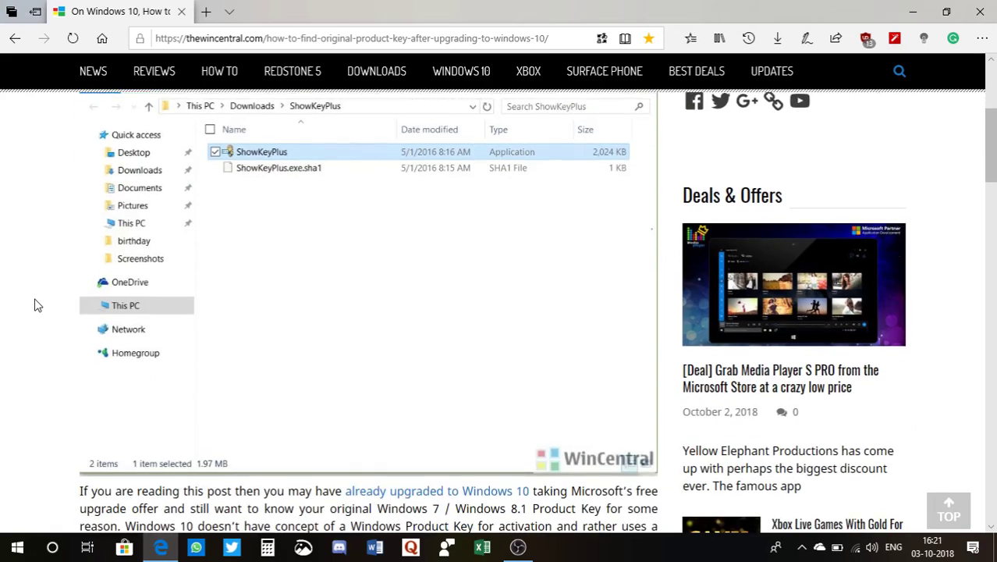
Scroll the WinCentral article down to its steps for downloading, extracting and running ShowKeyPlus
scroll(34, 305, "down", 2)
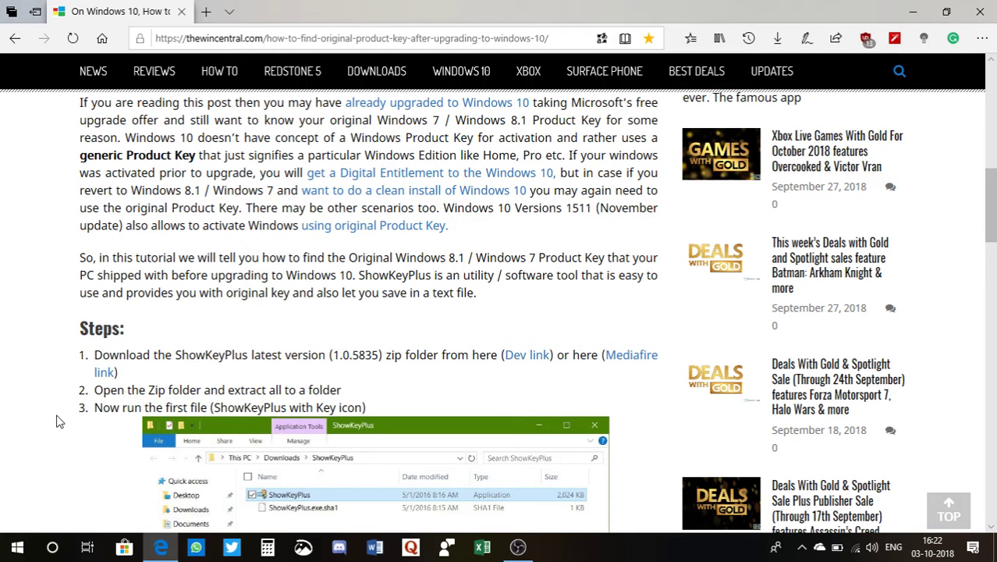
scroll(54, 430, "down", 1)
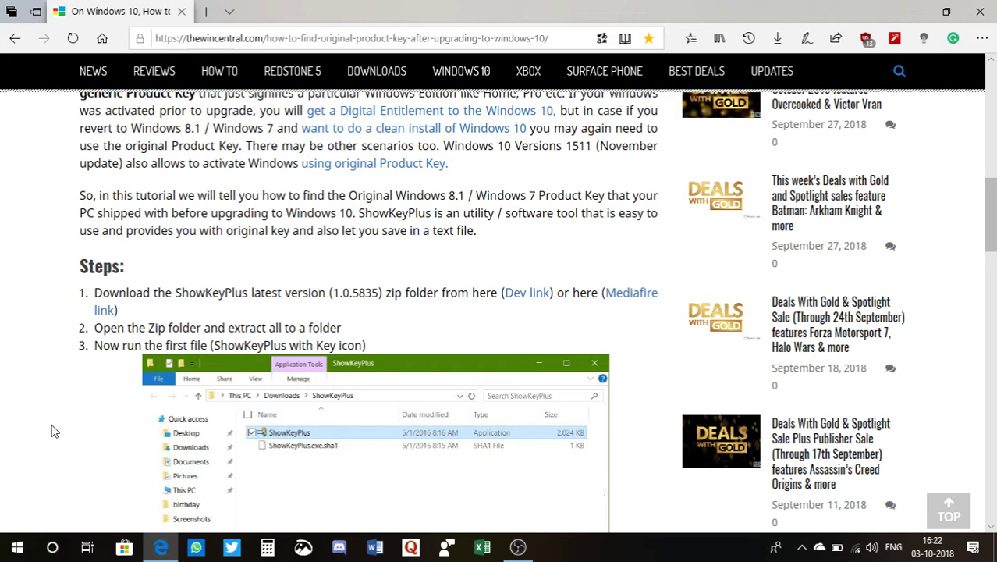
Launch File Explorer from Start and browse Pictures to the 350 KB ShowKeyPlus zip folder
left_click(13, 548)
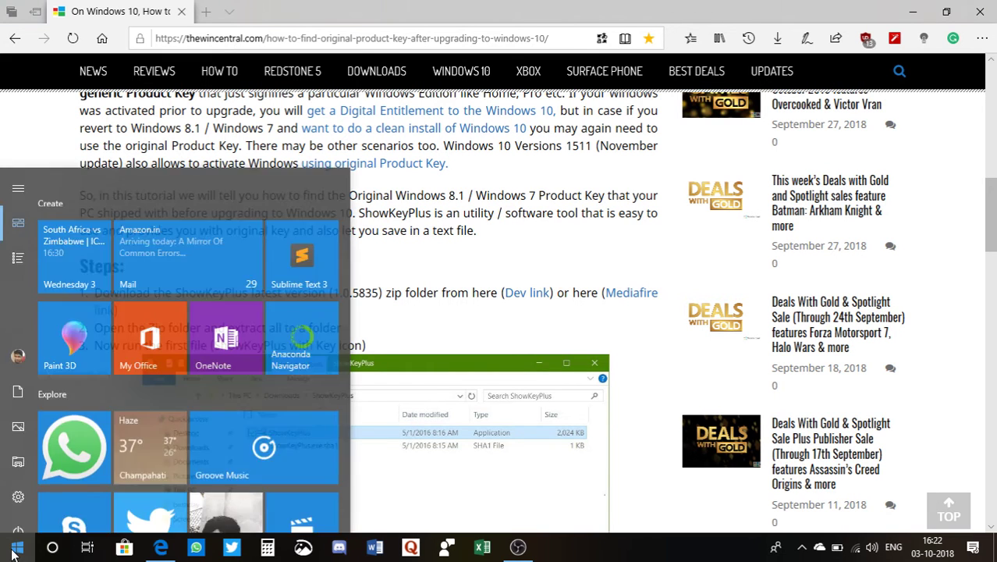
left_click(12, 452)
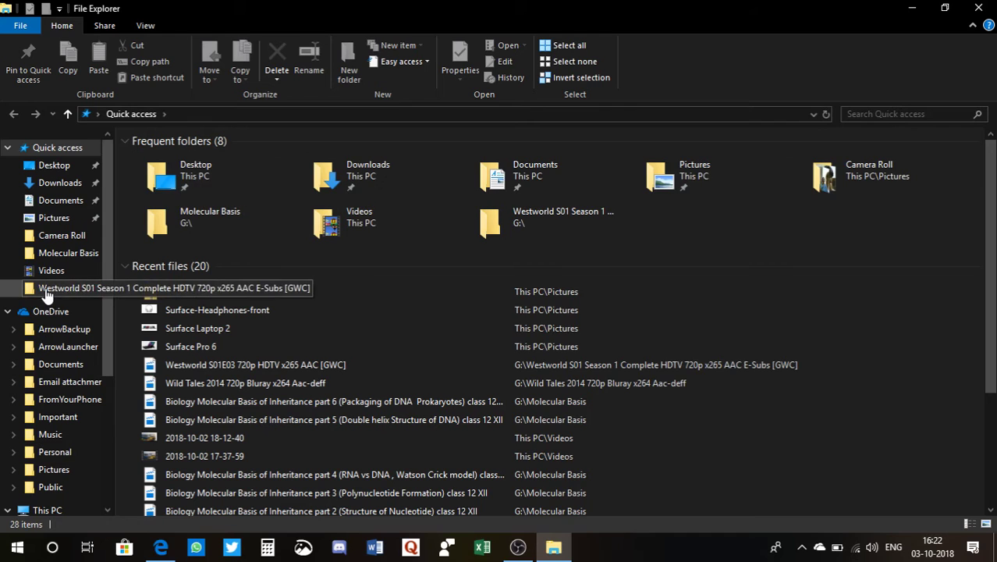
left_click(53, 219)
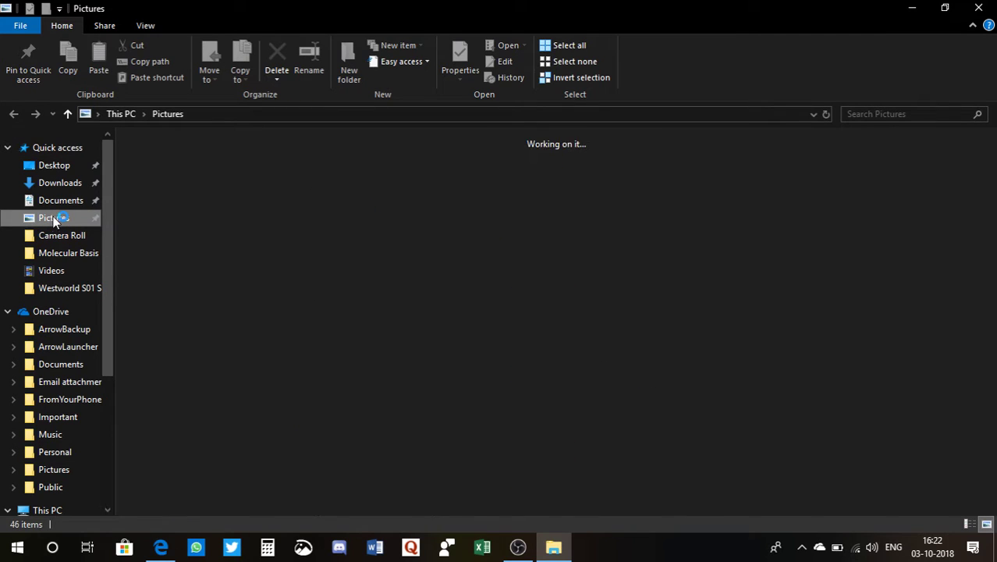
scroll(279, 417, "down", 2)
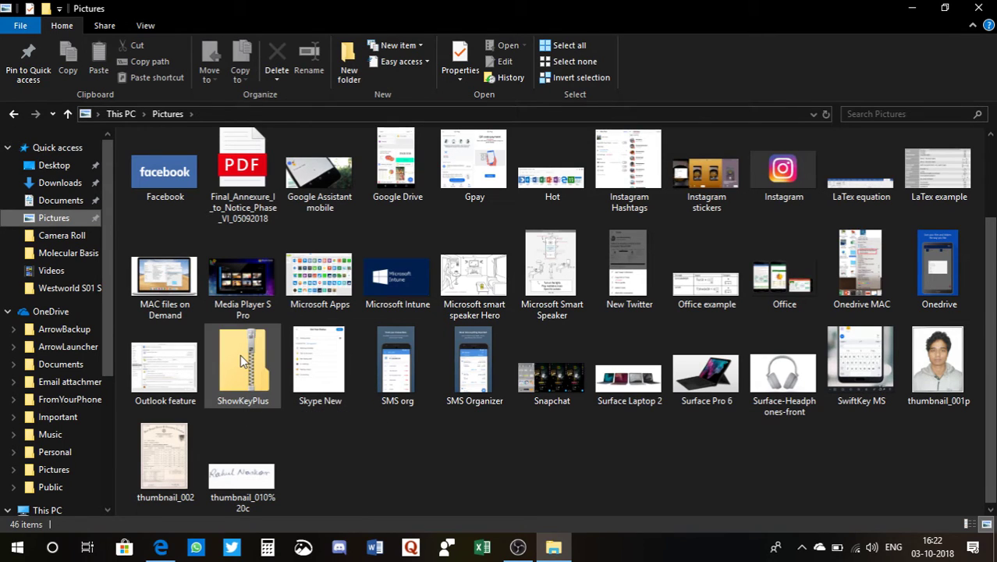
mouse_move(240, 354)
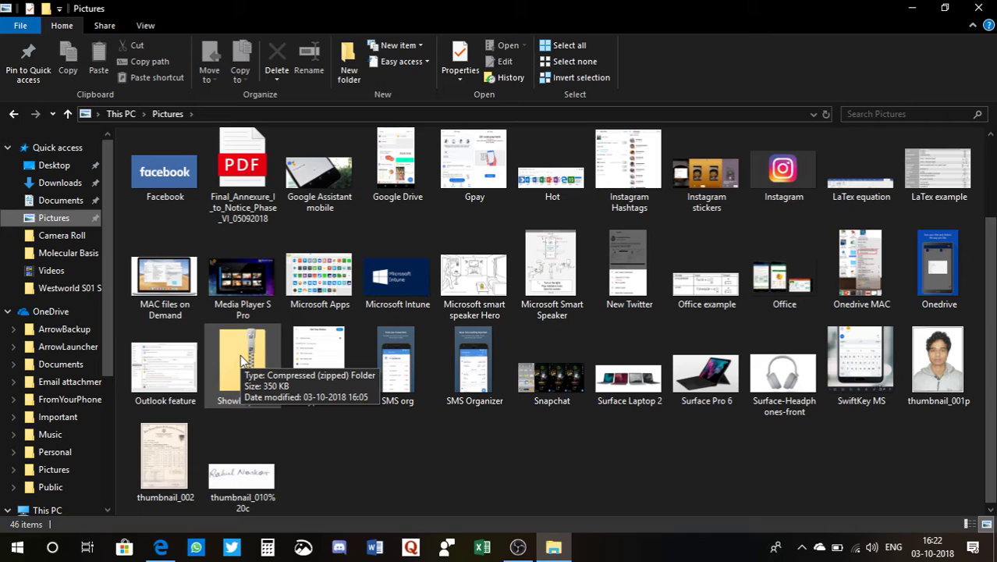
right_click(241, 354)
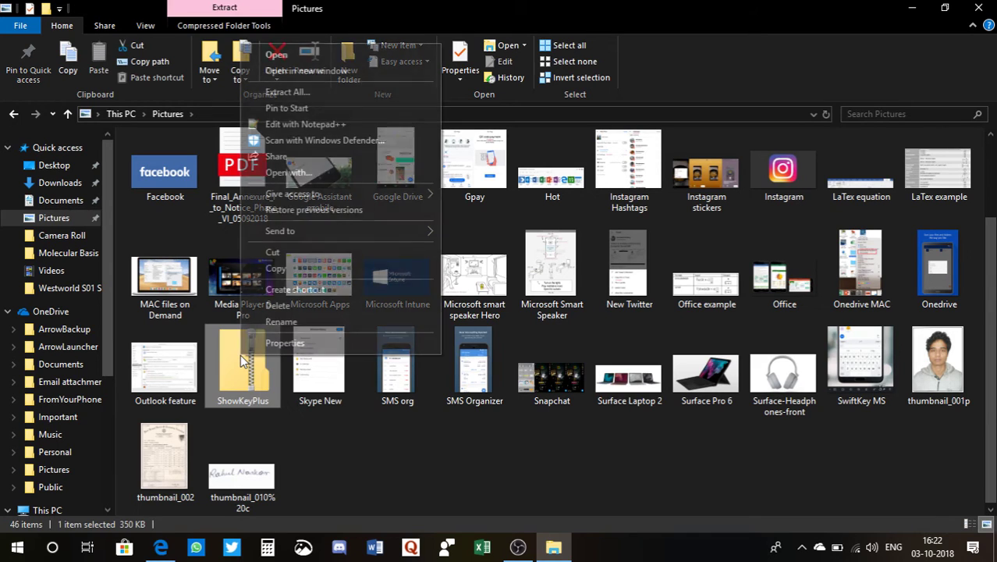
left_click(298, 95)
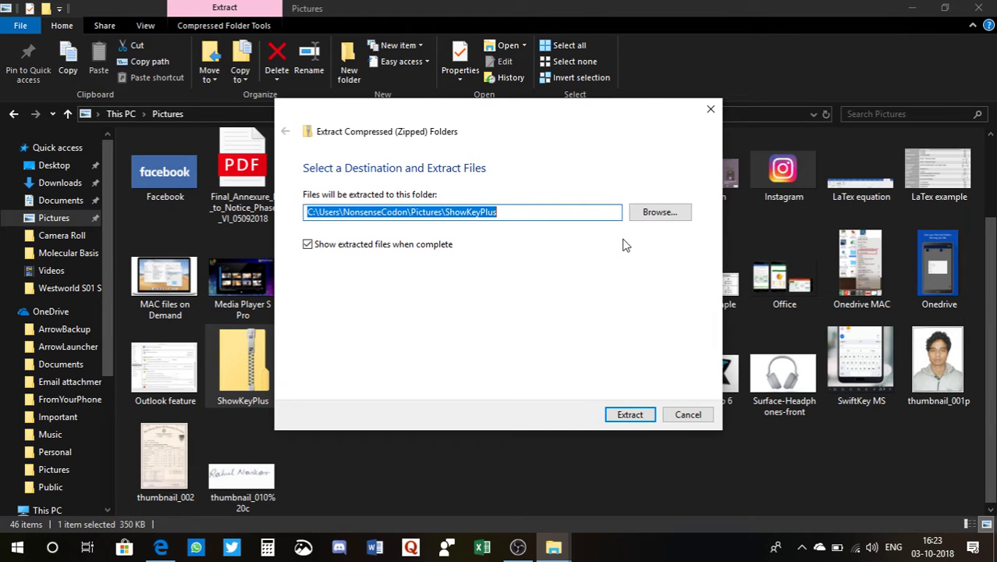
left_click(658, 215)
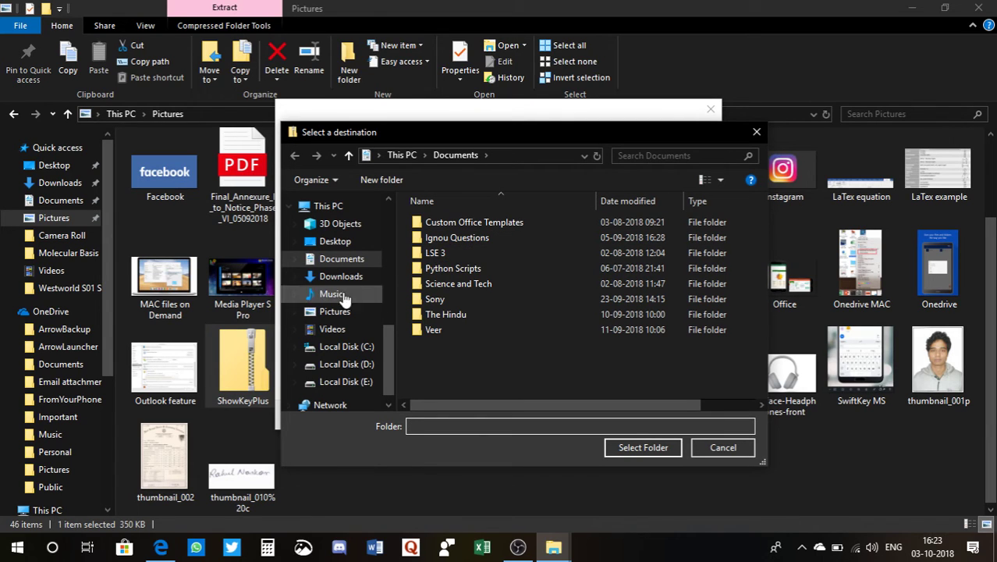
left_click(725, 449)
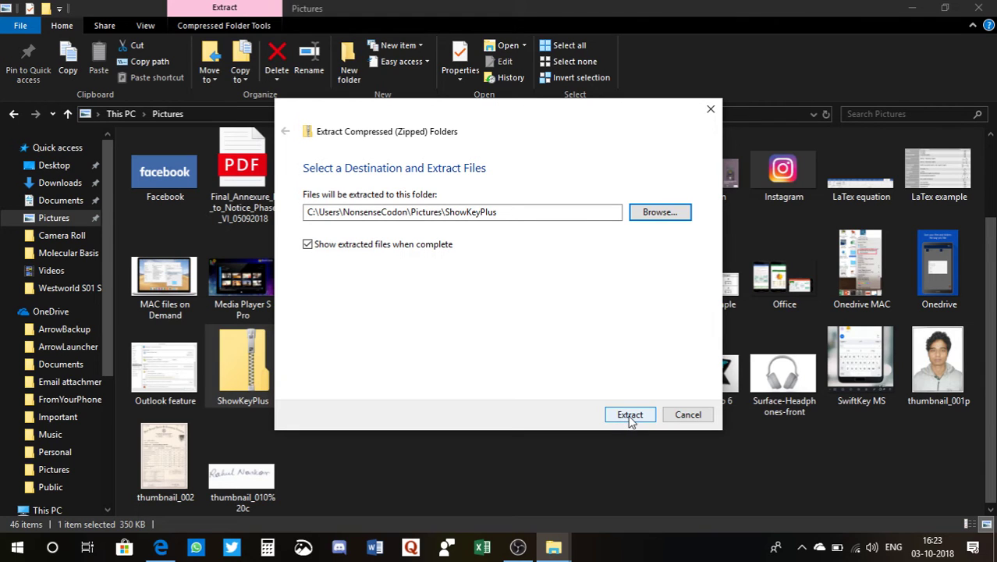
left_click(683, 417)
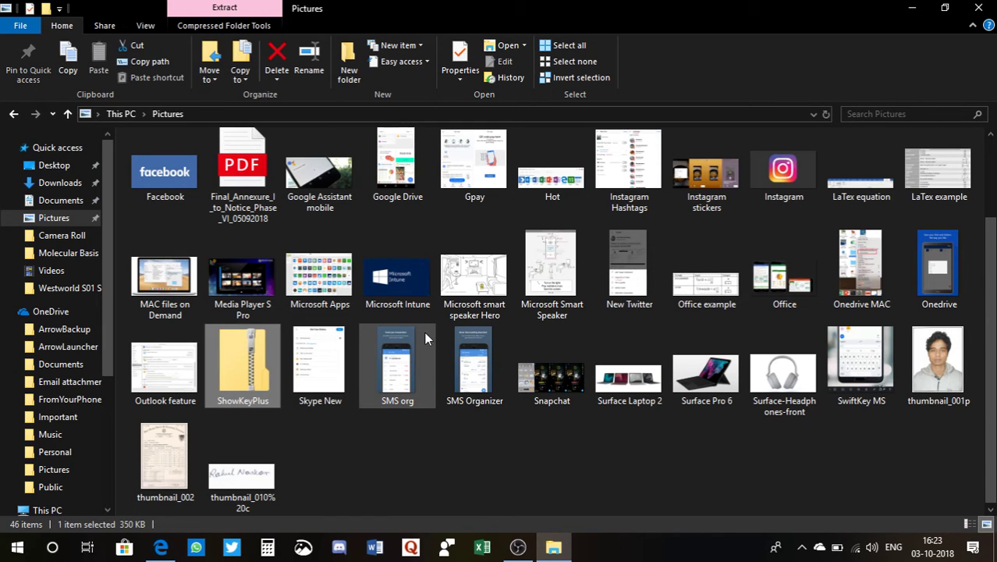
Open the extracted ShowKeyPlus folder in Pictures
scroll(429, 329, "up", 1)
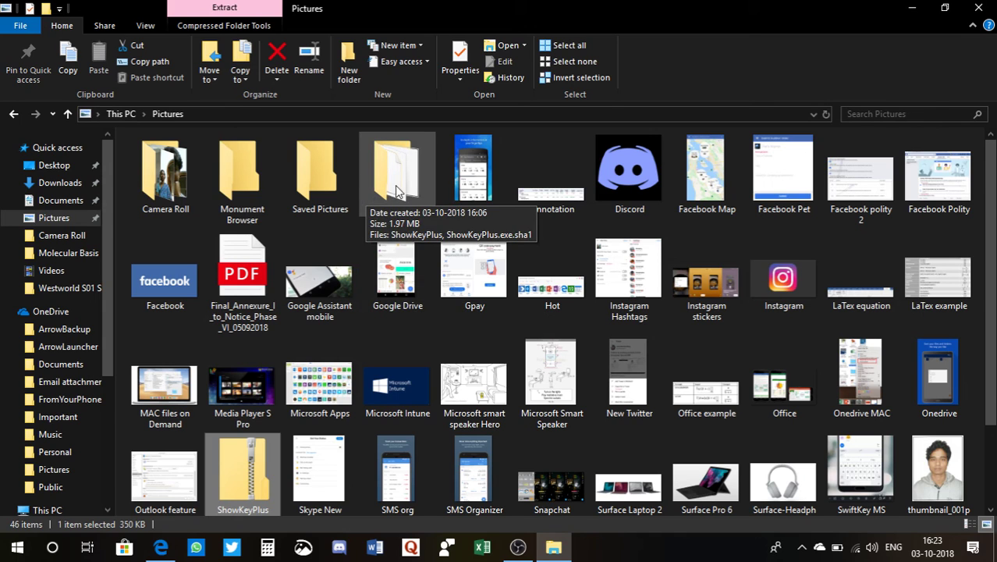
double_click(373, 154)
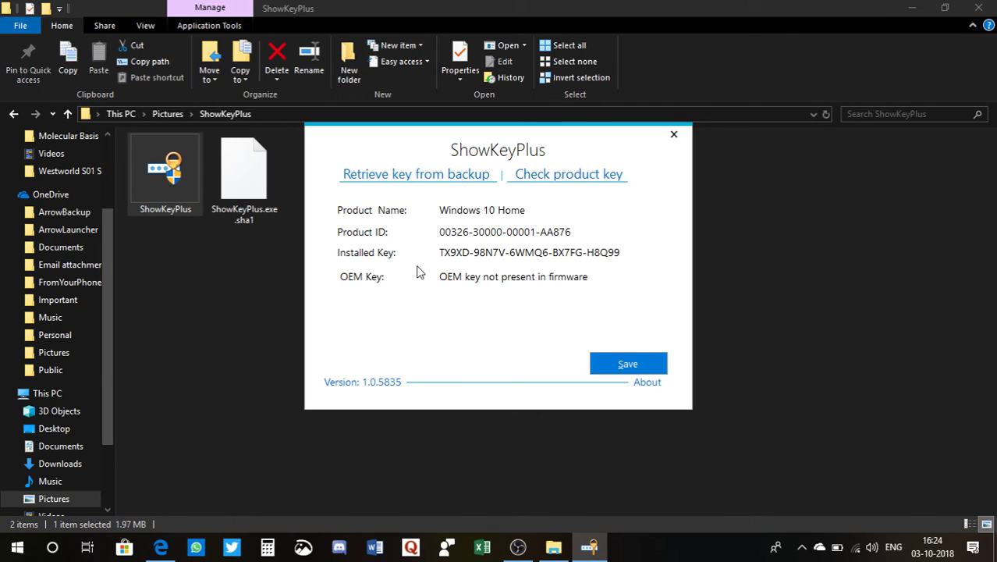
Visit the Check product key page, select its Product key box, then return to the main screen
left_click(529, 177)
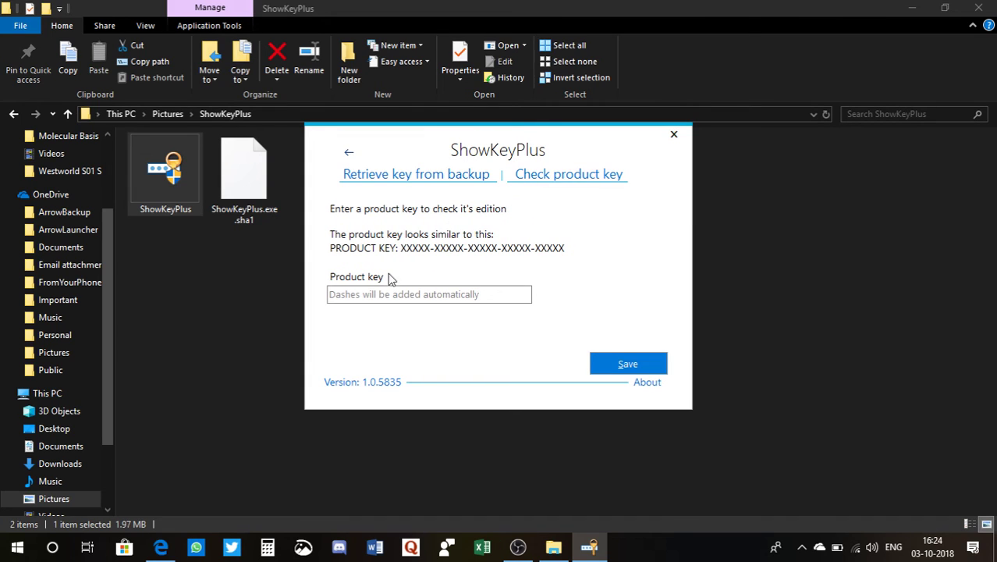
left_click(364, 294)
left_click(351, 152)
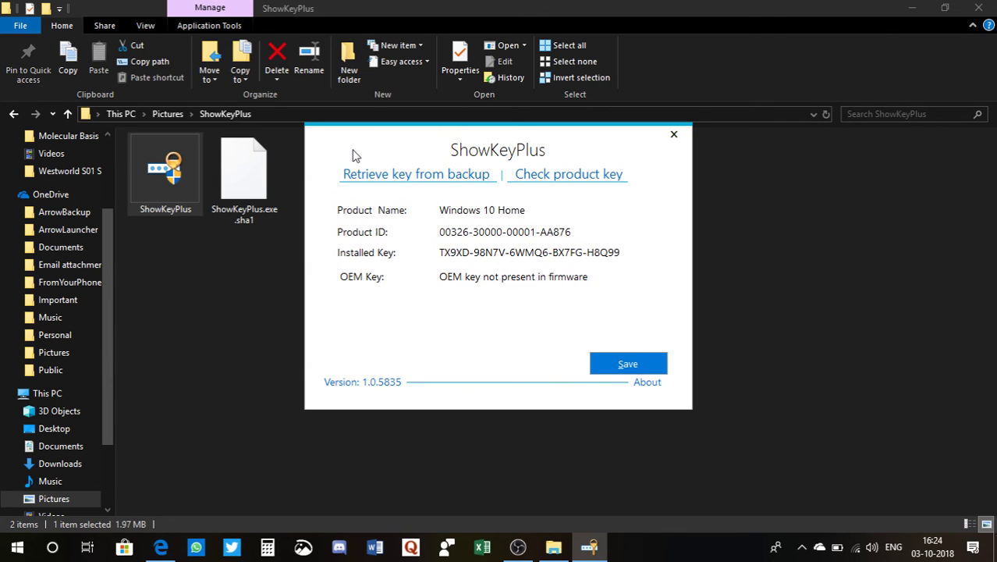
left_click(405, 175)
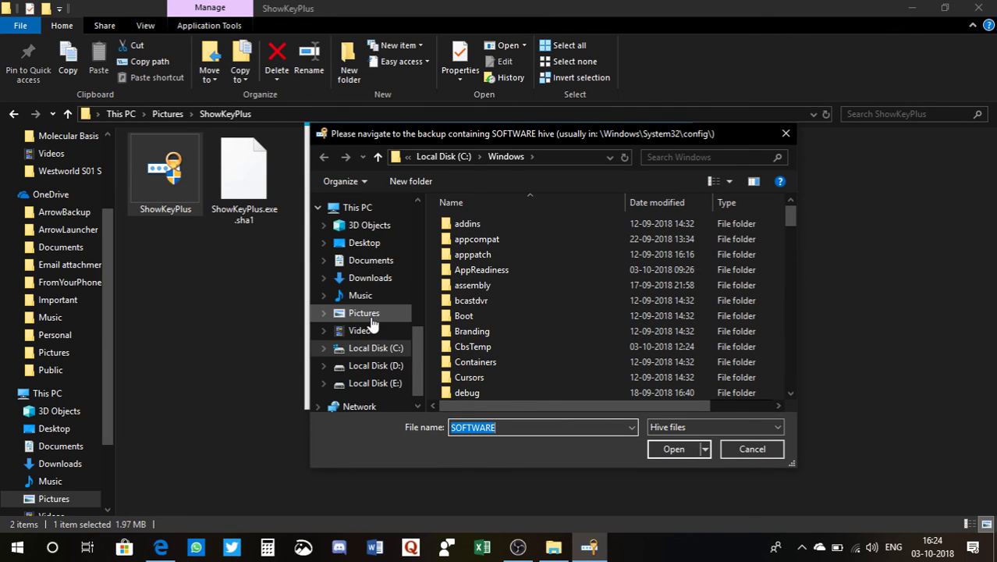
scroll(375, 373, "down", 1)
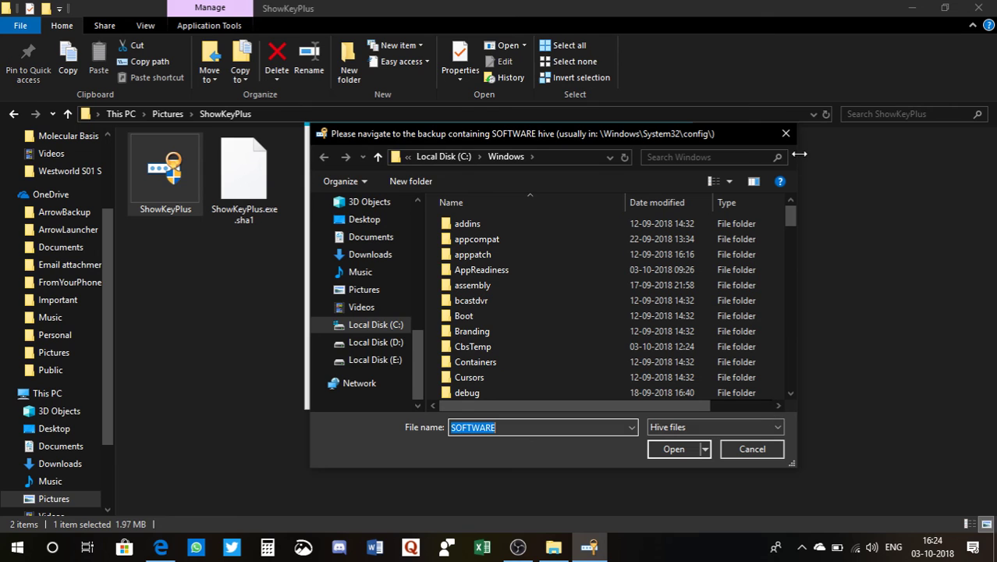
left_click(786, 133)
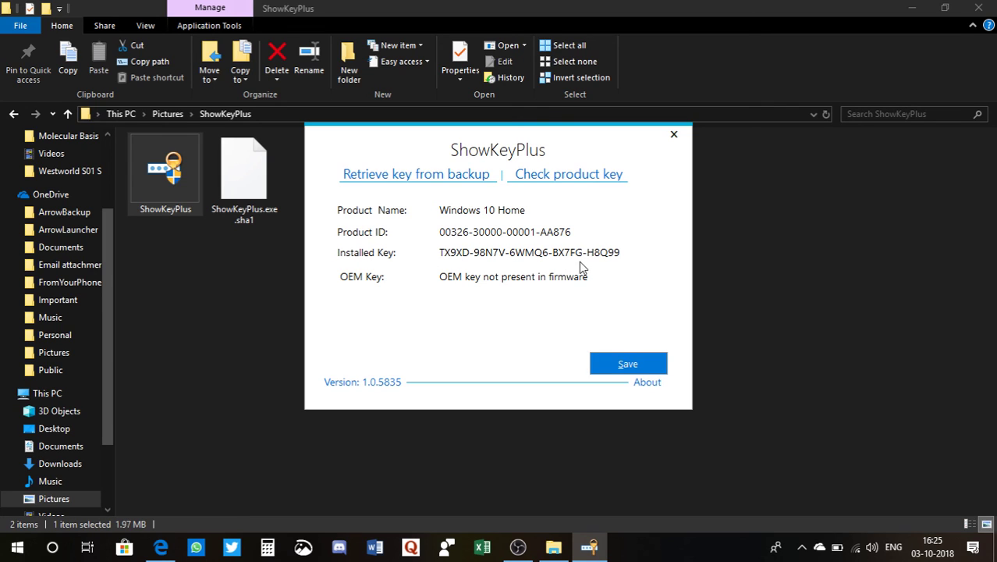
Close the ShowKeyPlus window
left_click(674, 138)
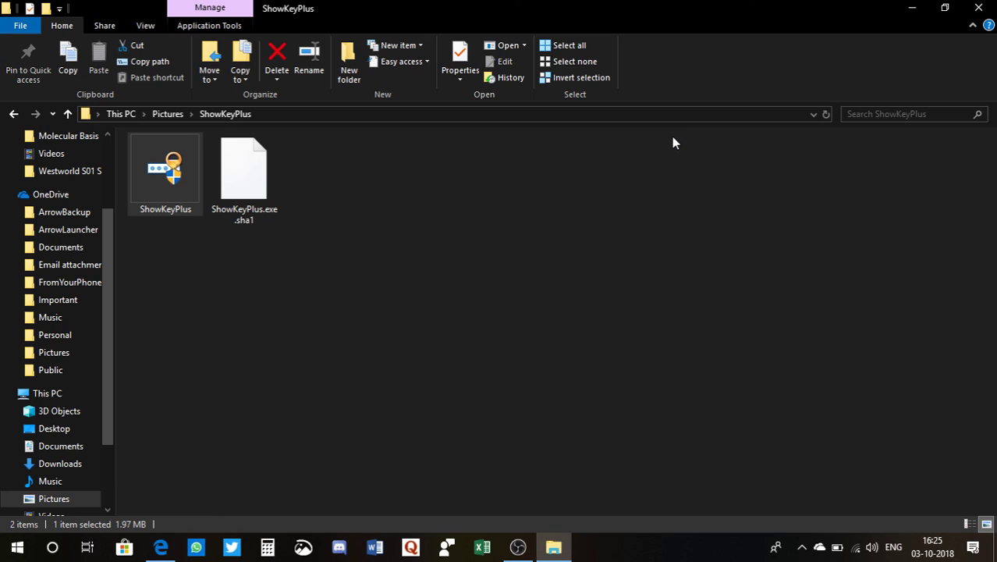